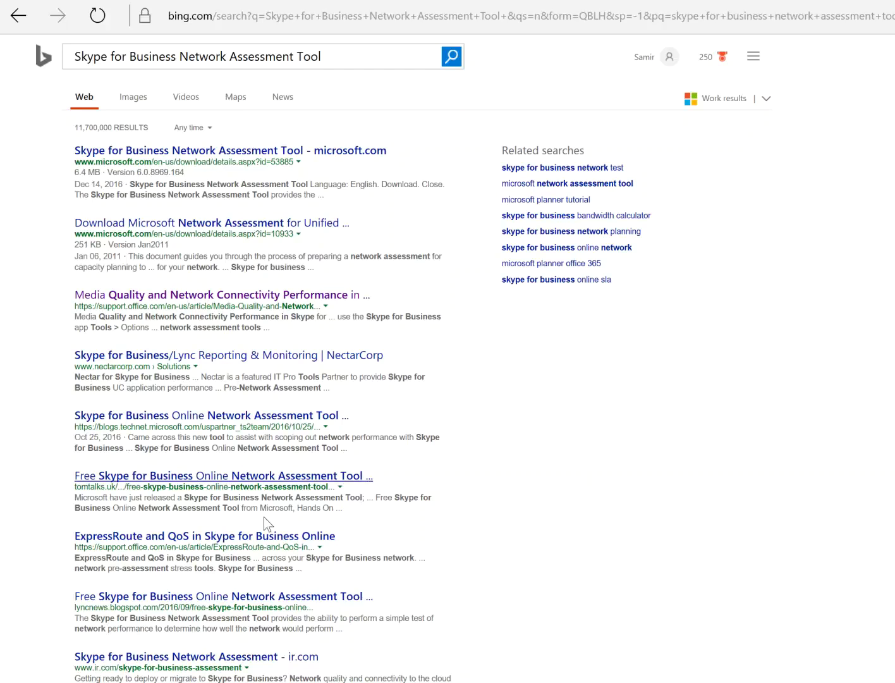
From the Bing results, open the microsoft.com download page for the Skype for Business Network Assessment Tool.
left_click(340, 55)
left_click_drag(345, 56, 58, 82)
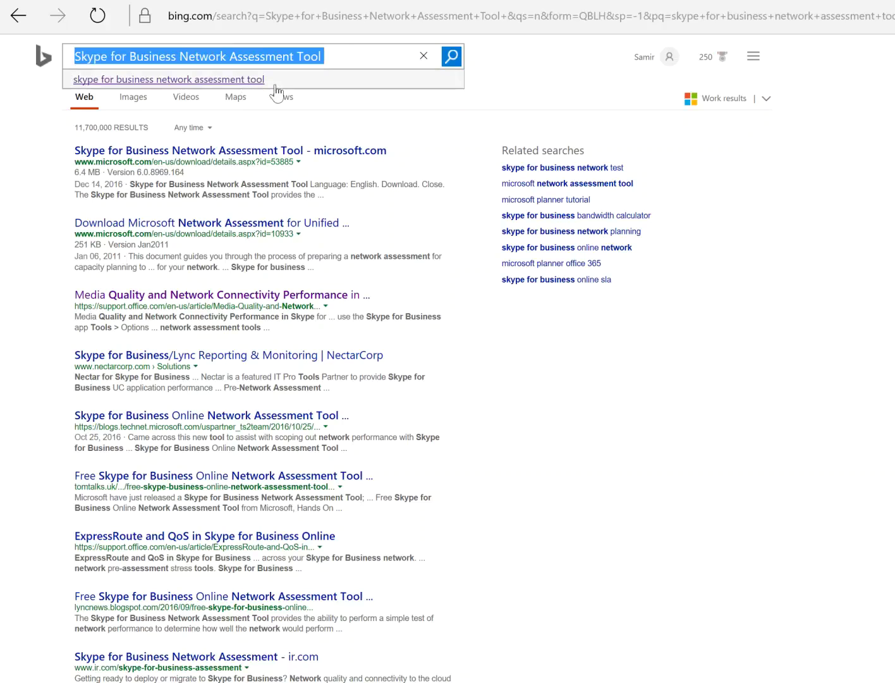
left_click(321, 152)
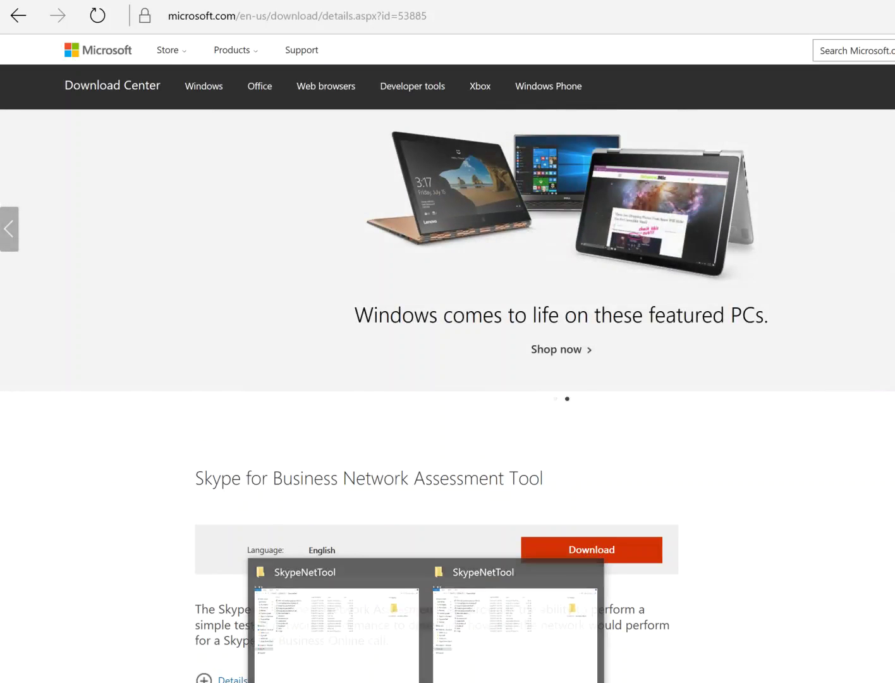
In File Explorer, go to the SkypeNetTool folder on OSDisk (C:).
left_click(484, 646)
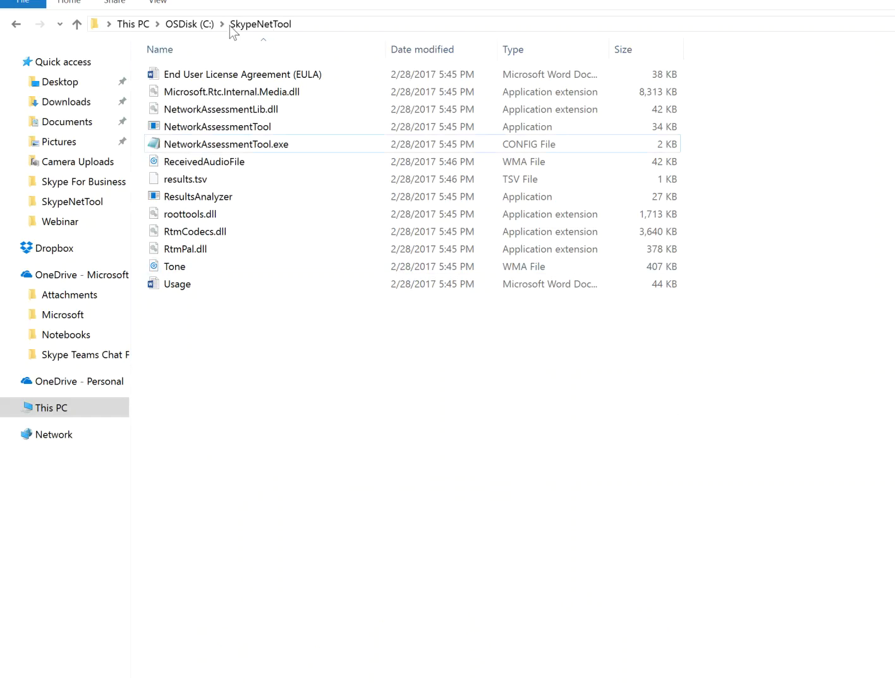
left_click(190, 24)
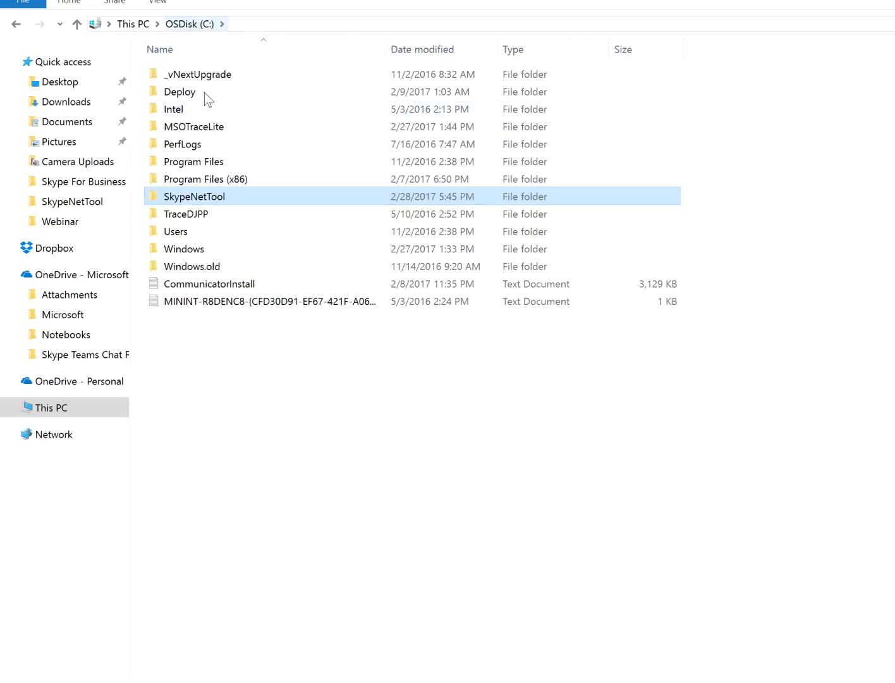
double_click(206, 196)
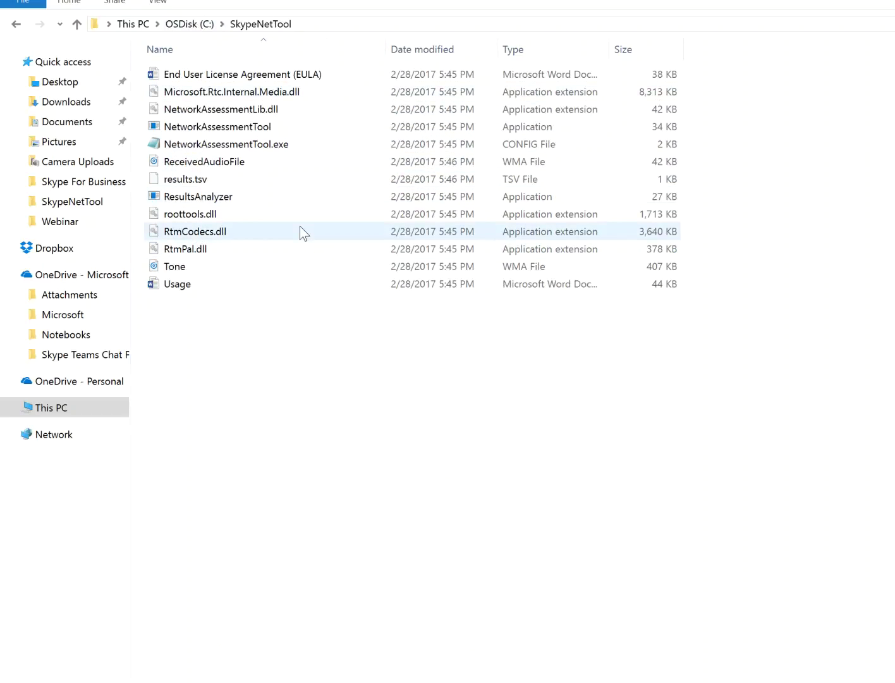
Select the NetworkAssessmentTool.exe config file and bring up its context menu.
mouse_move(300, 227)
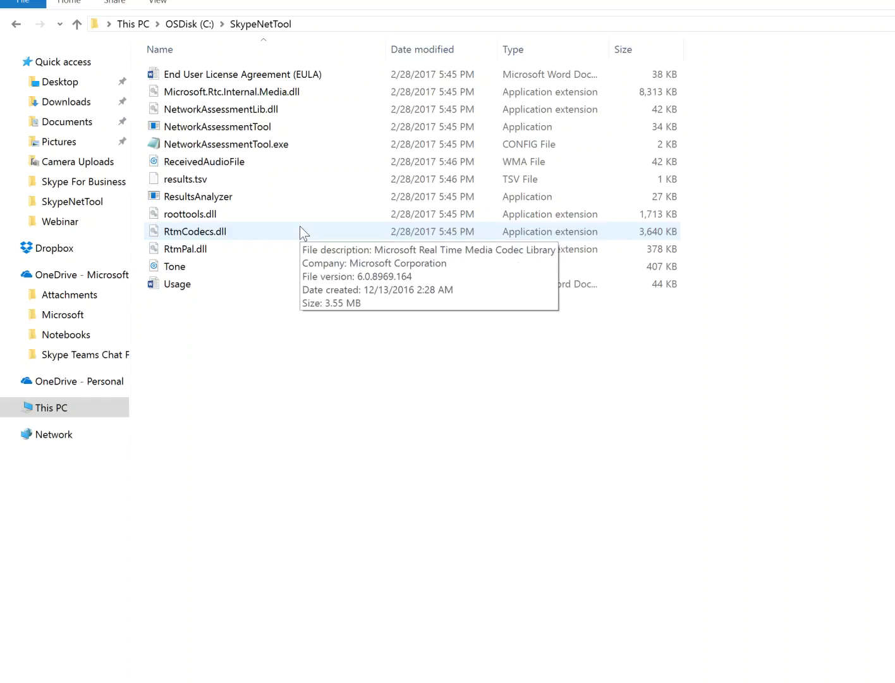
left_click(274, 147)
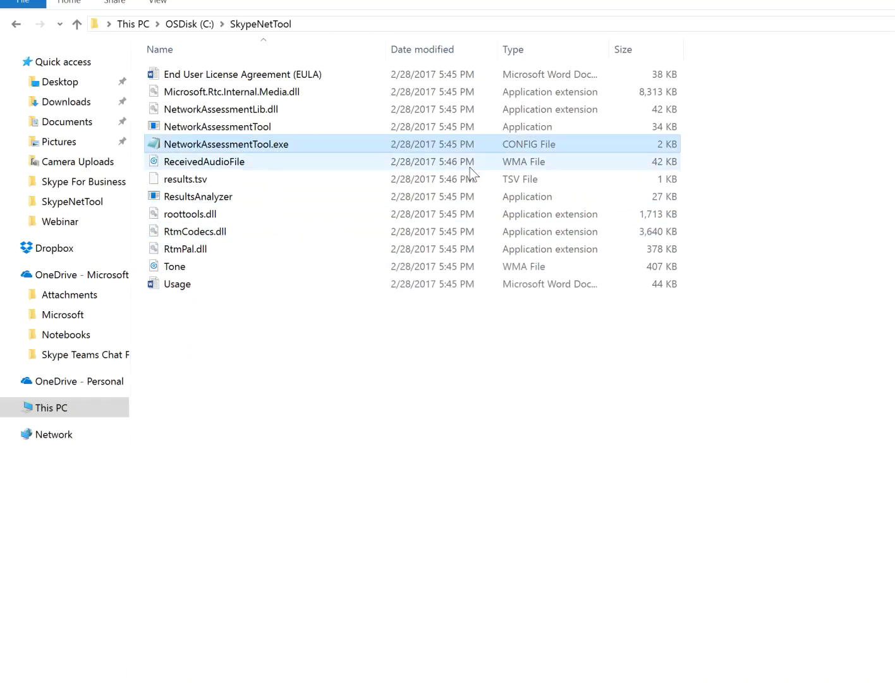
right_click(286, 146)
left_click(206, 170)
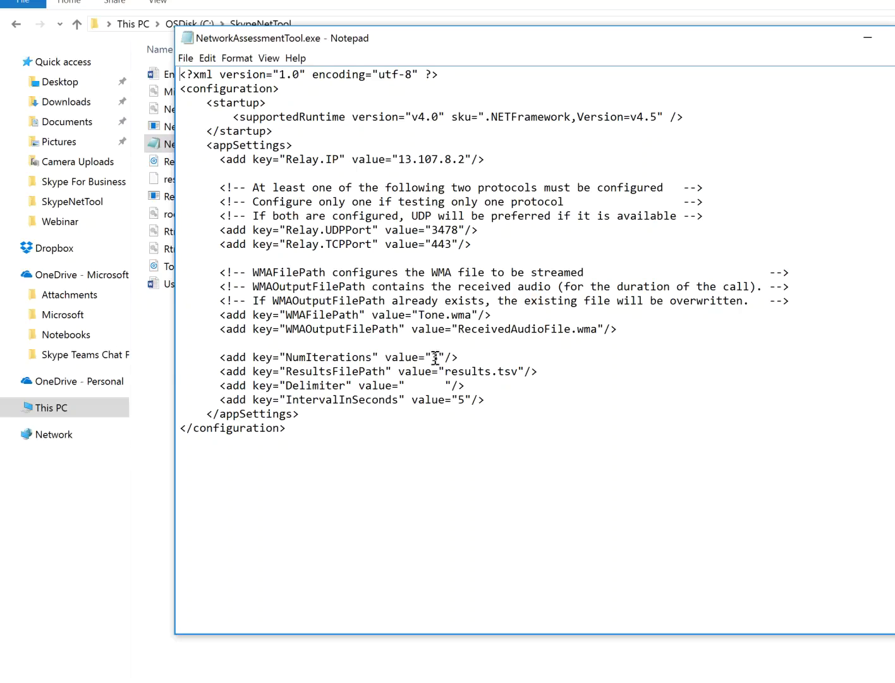
left_click_drag(289, 357, 373, 356)
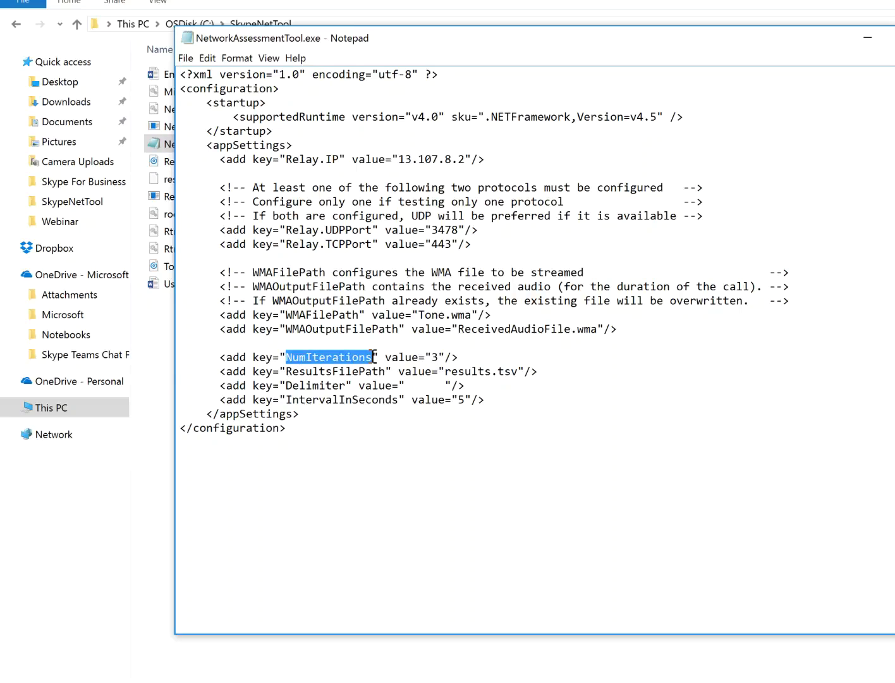
left_click(406, 357)
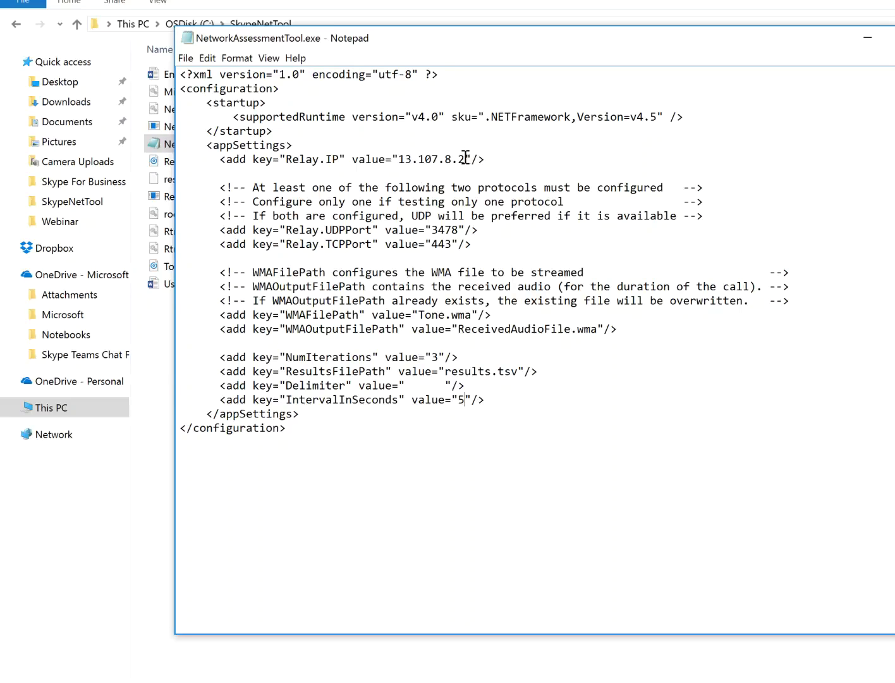
left_click_drag(466, 158, 401, 158)
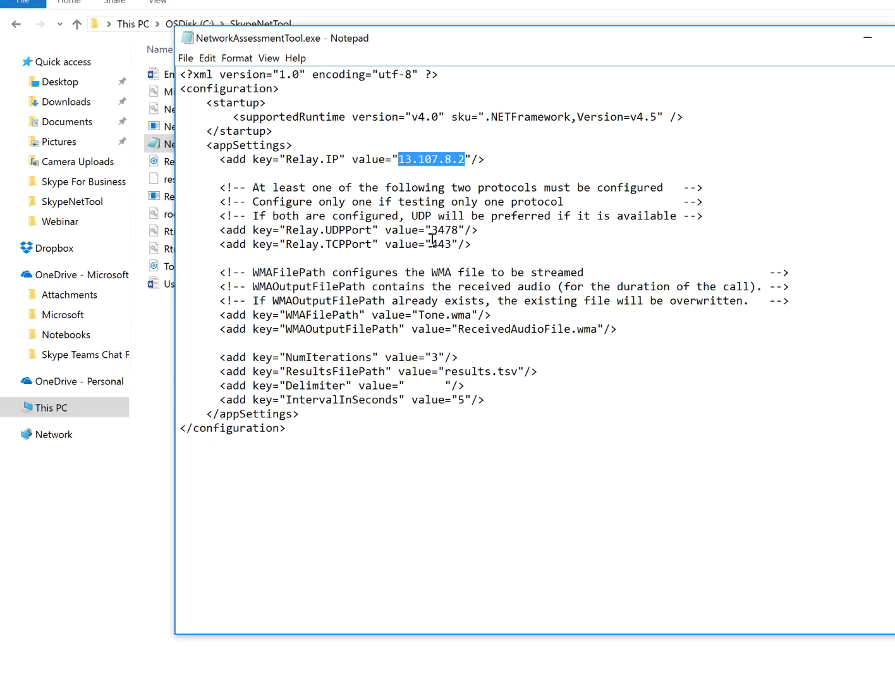
left_click_drag(432, 230, 471, 244)
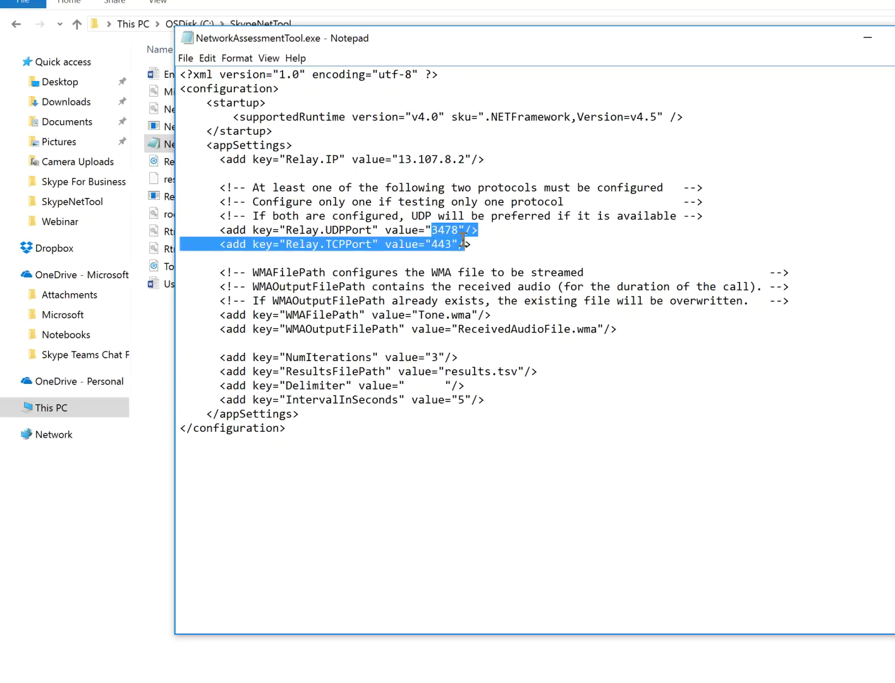
left_click(441, 244)
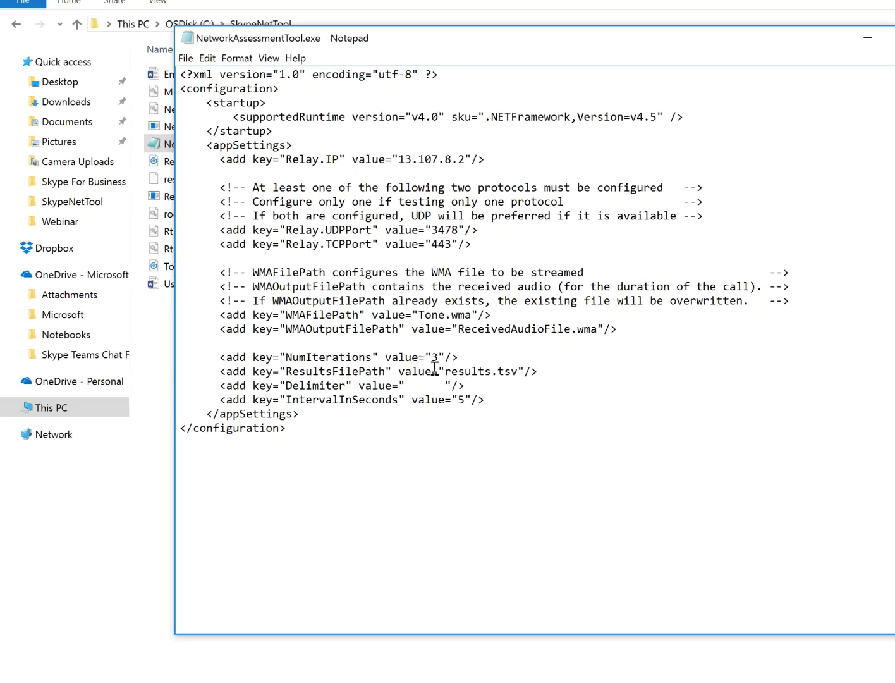
key("alt+F4")
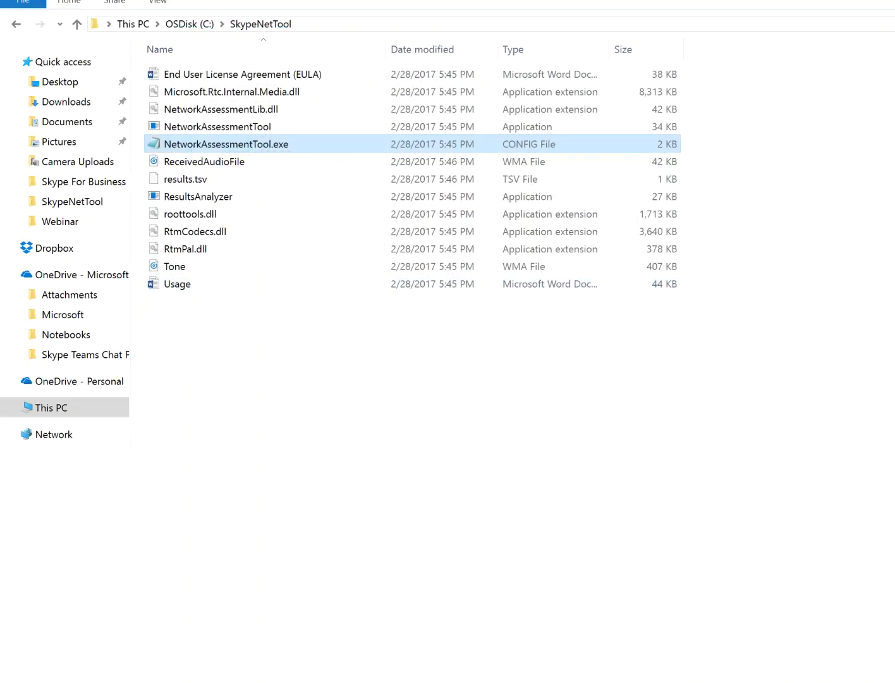
Open Command Prompt and change into the C:\SkypeNetTool folder.
key("super")
type("cmd")
key("Return")
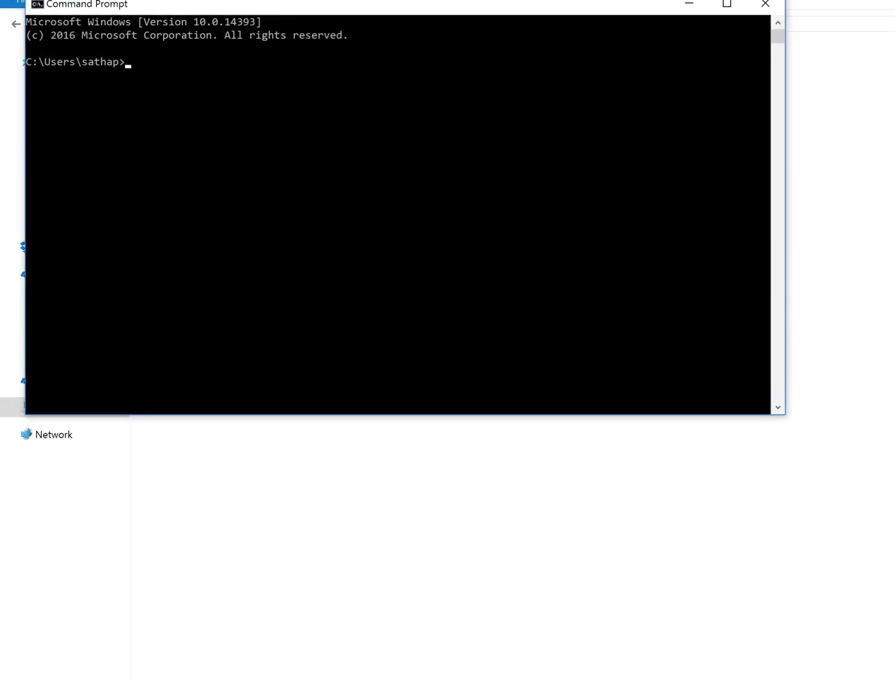
type("cd\\")
key("Return")
type("cd sky")
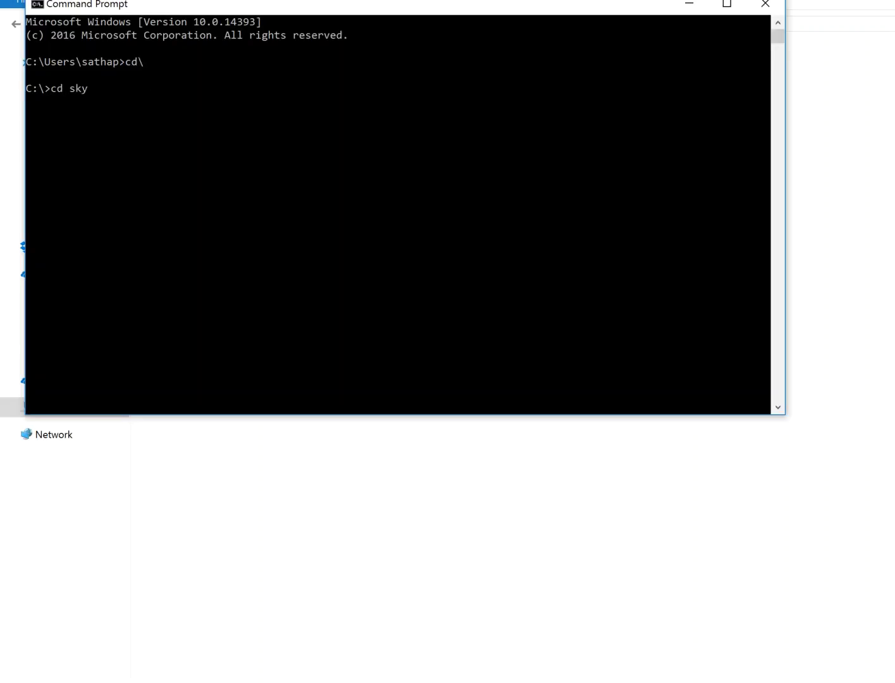
key("Tab")
key("Return")
Run NetworkAssessmentTool.exe so it completes the three test calls.
type("net")
key("Tab")
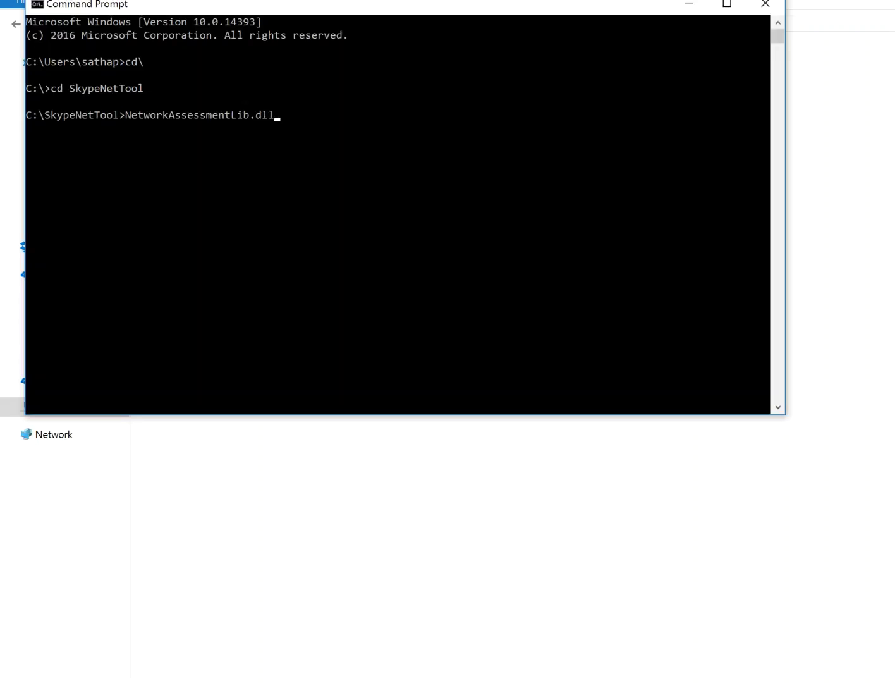
key("BackSpace")
key("BackSpace")
key("BackSpace")
key("BackSpace")
key("BackSpace")
key("BackSpace")
key("BackSpace")
type("T")
key("Tab")
key("BackSpace")
key("Return")
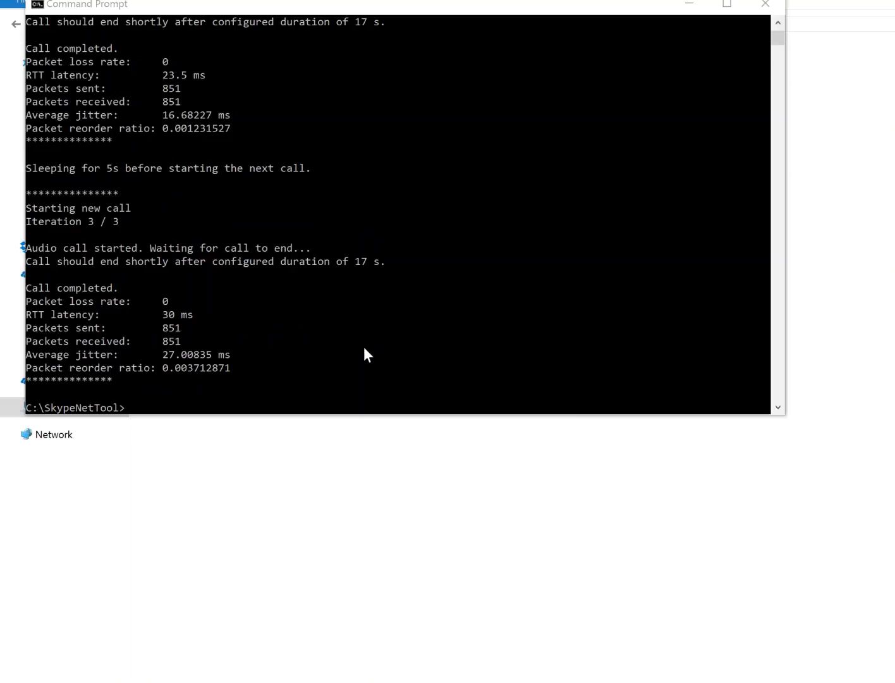
left_click(336, 342)
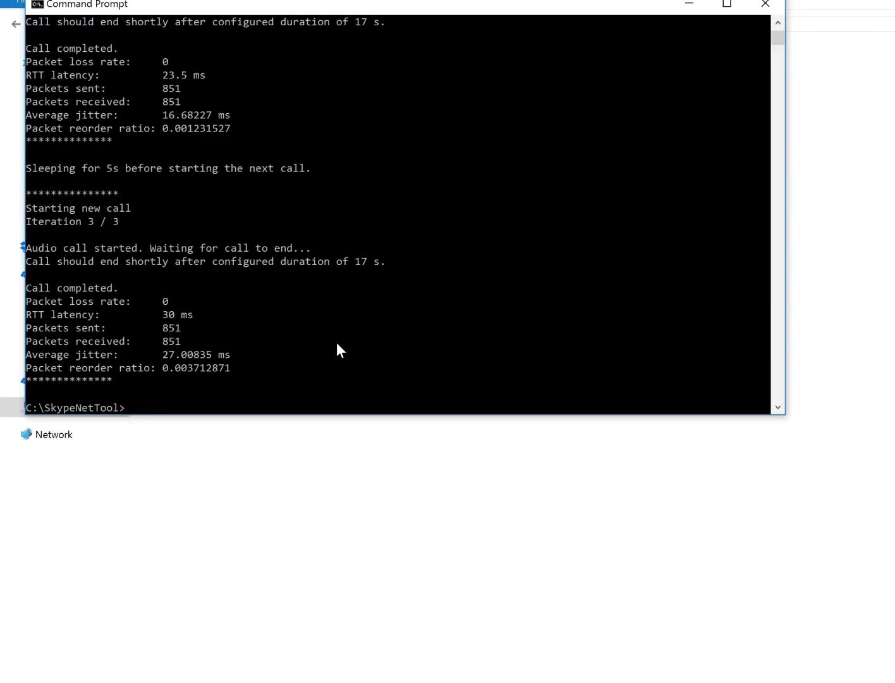
List the SkypeNetTool folder contents with dir.
type("results.tsv")
key("BackSpace")
key("BackSpace")
key("BackSpace")
key("BackSpace")
key("BackSpace")
key("BackSpace")
key("BackSpace")
key("BackSpace")
key("BackSpace")
type("po")
key("BackSpace")
key("BackSpace")
key("BackSpace")
key("BackSpace")
type("dir")
key("Return")
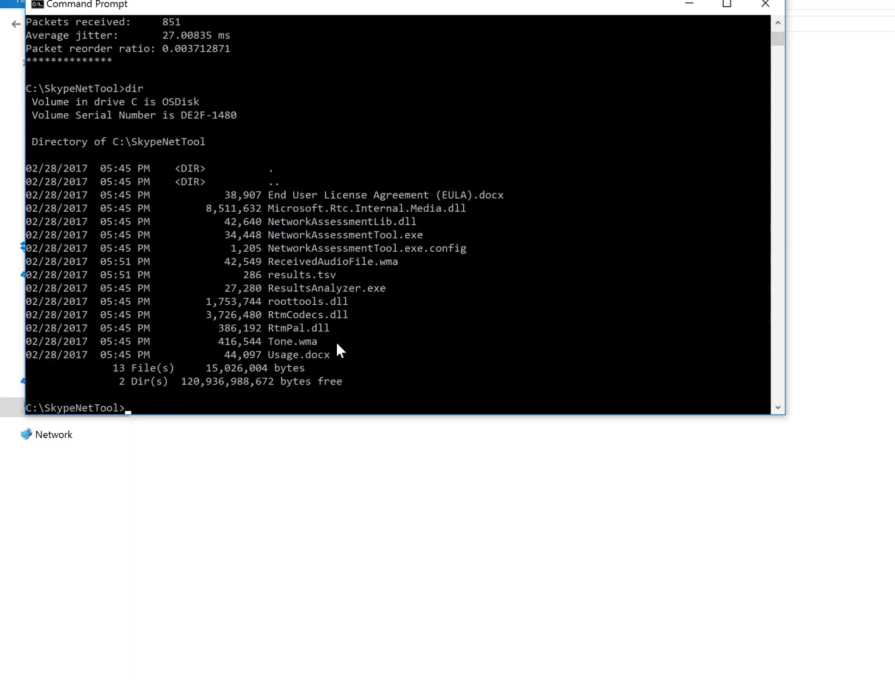
Run ResultsAnalyzer.exe on results.tsv to get pass/fail network metrics.
type("resu")
key("Tab")
key("Tab")
type("r")
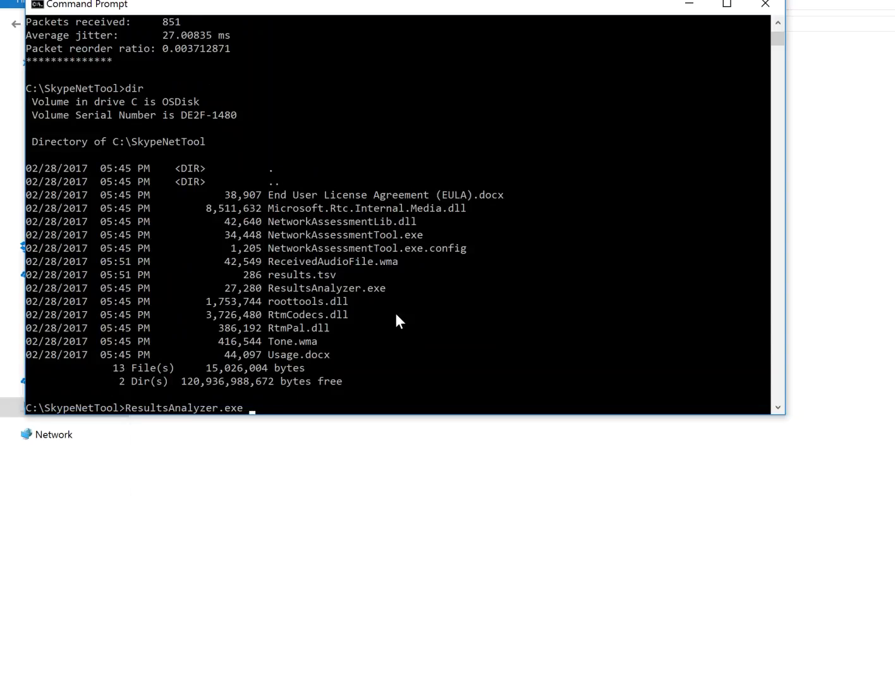
type("esu")
key("Tab")
key("Return")
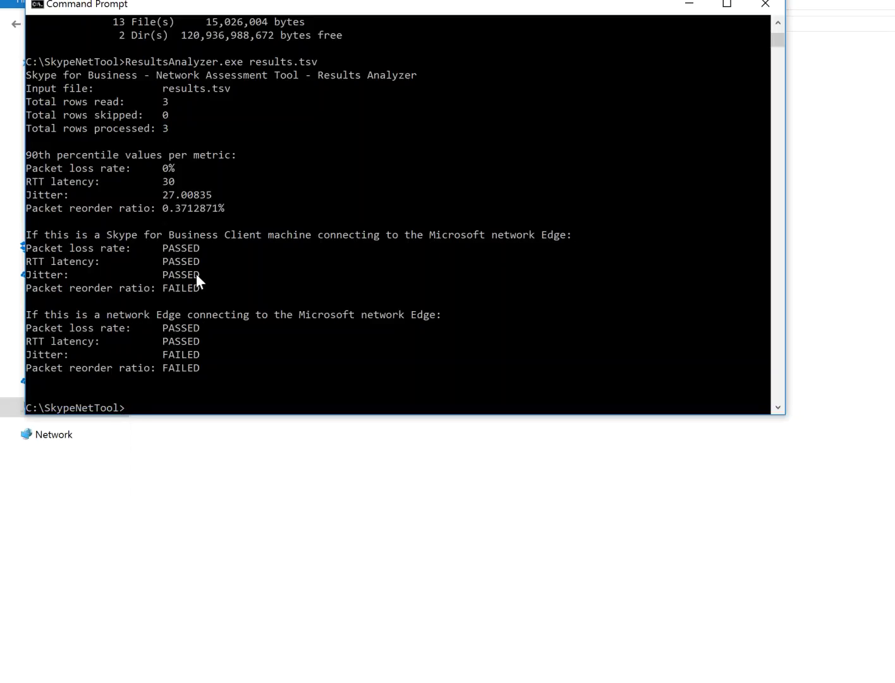
left_click_drag(31, 234, 220, 292)
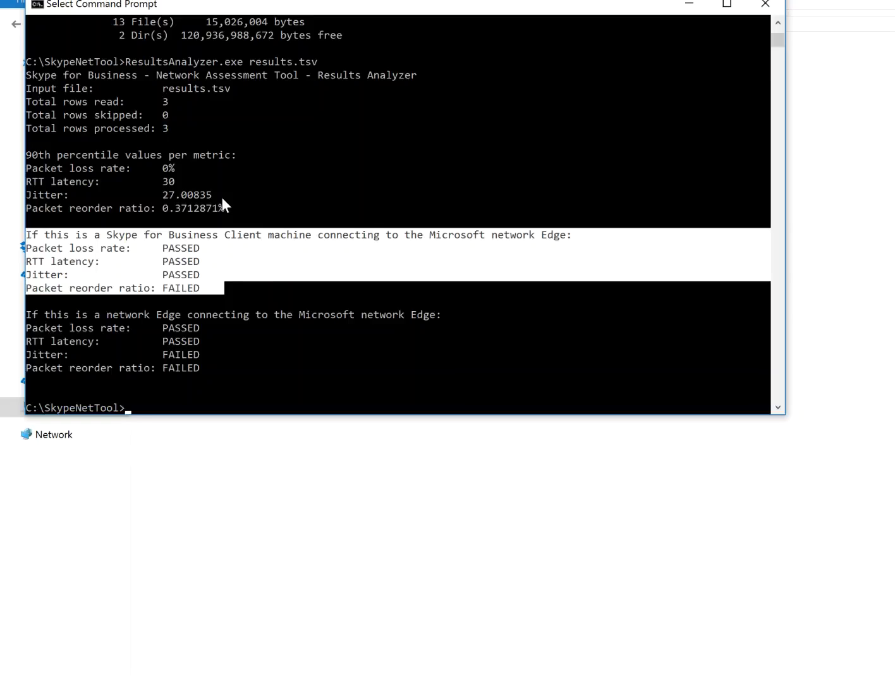
left_click(257, 152)
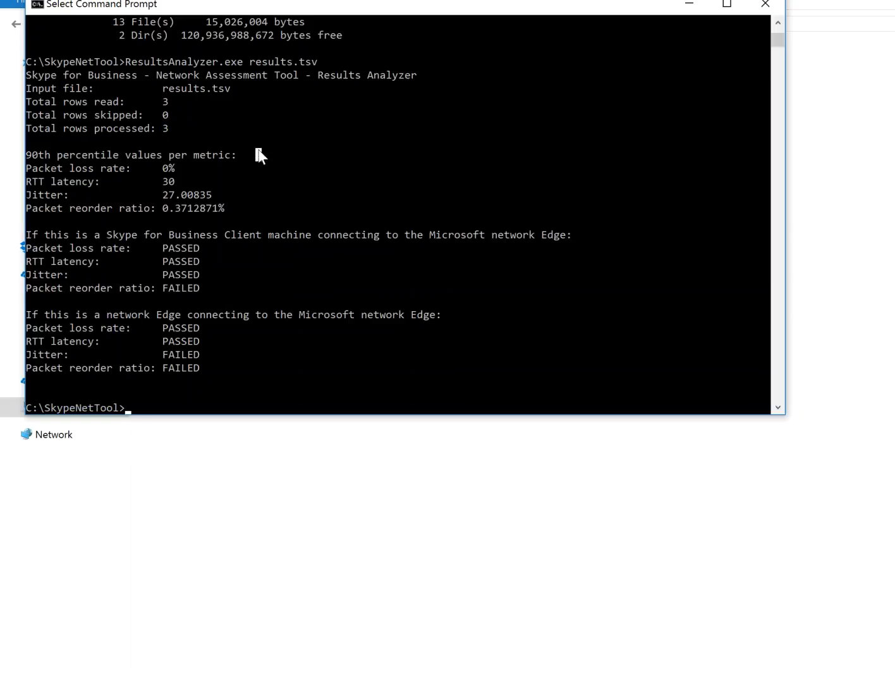